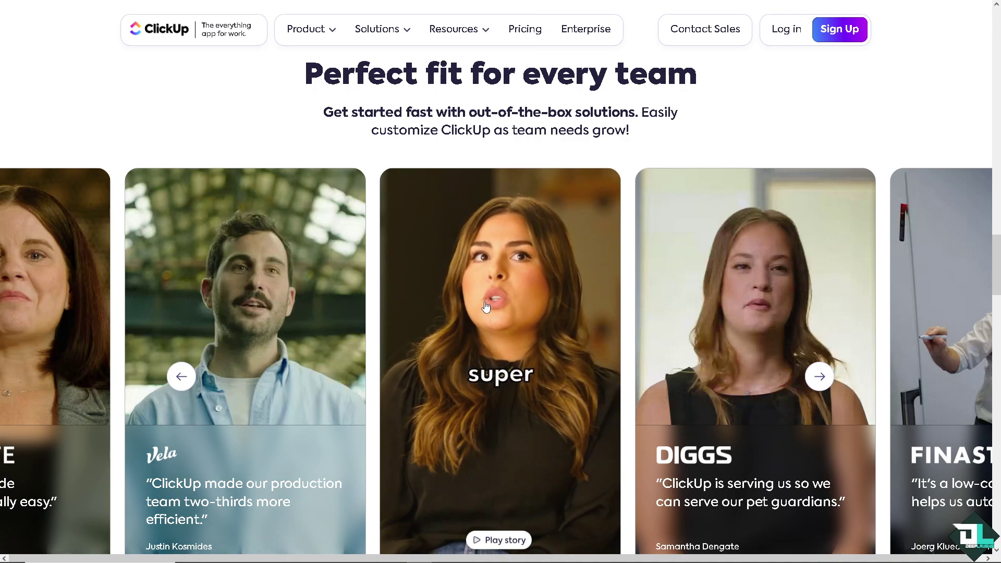
# Step: Leave the testimonials page for the workspace's 'How to See Archived Task in Clickup' list
pyautogui.moveTo(267, 277)
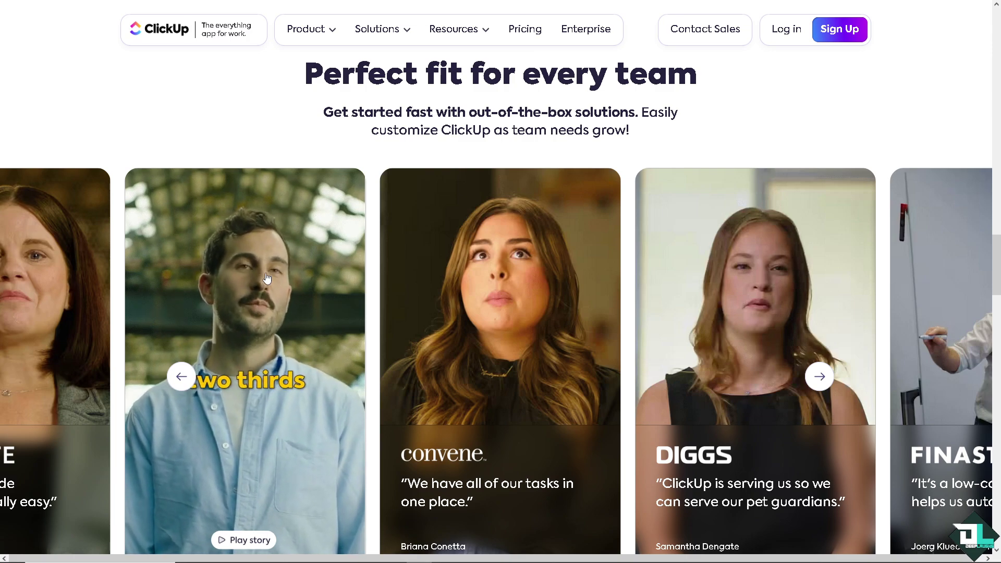
pyautogui.moveTo(792, 239)
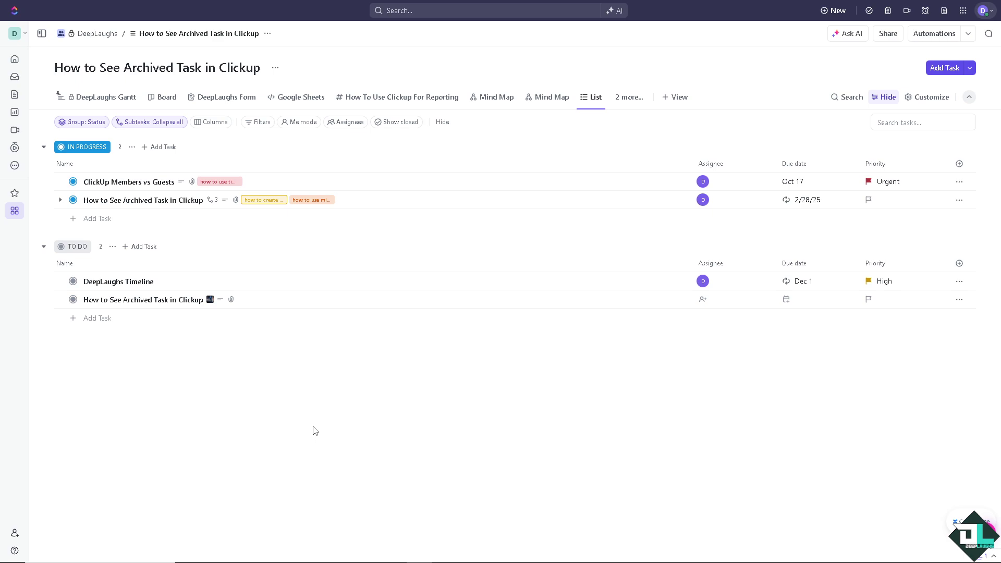
pyautogui.click(423, 10)
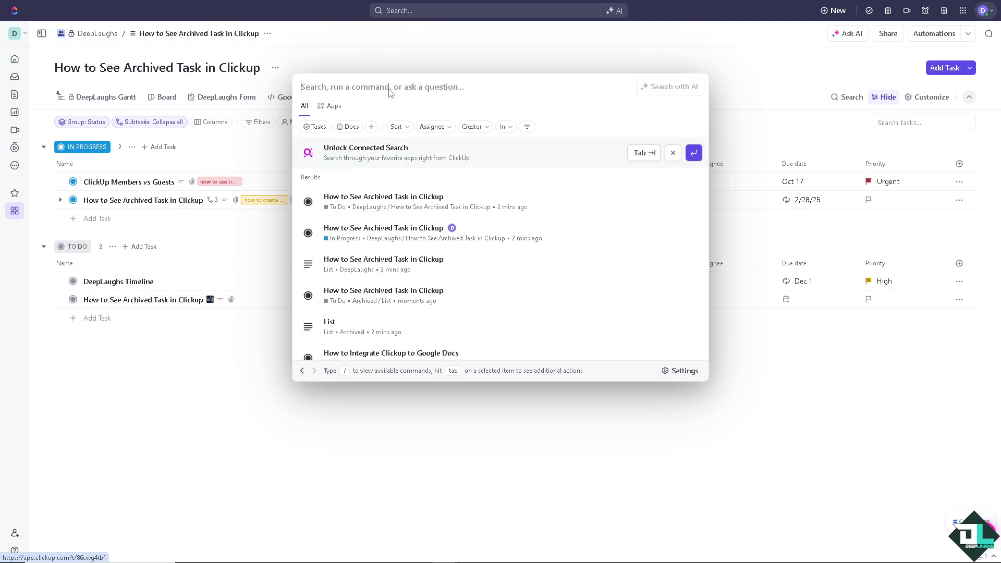
pyautogui.write('How to See Archived Task in Clickup')
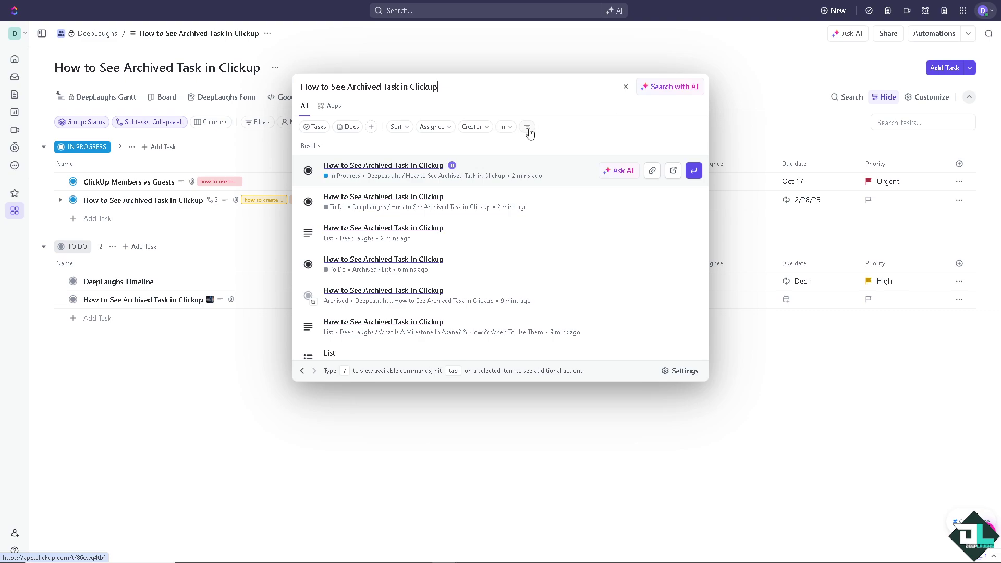
pyautogui.click(528, 127)
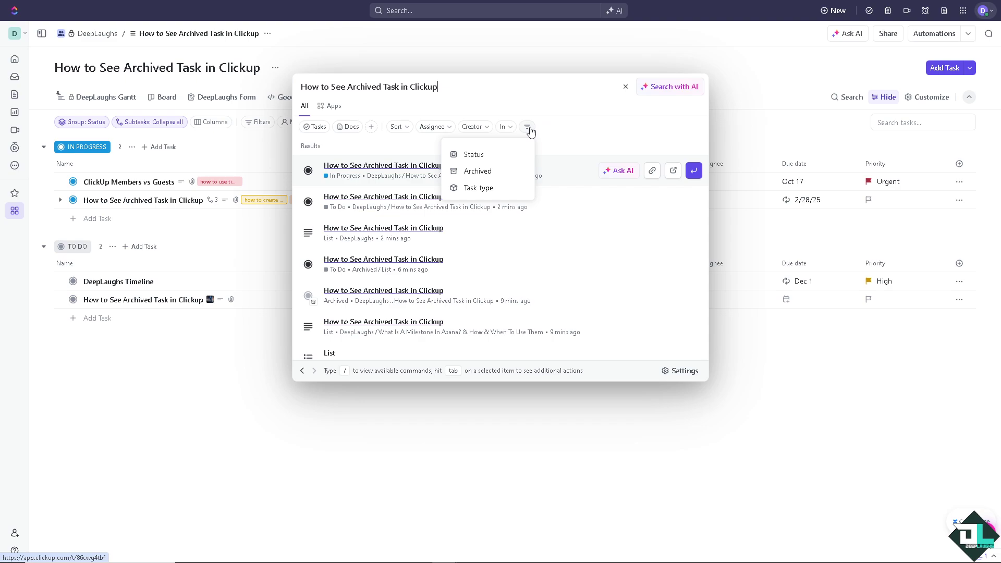
pyautogui.click(477, 172)
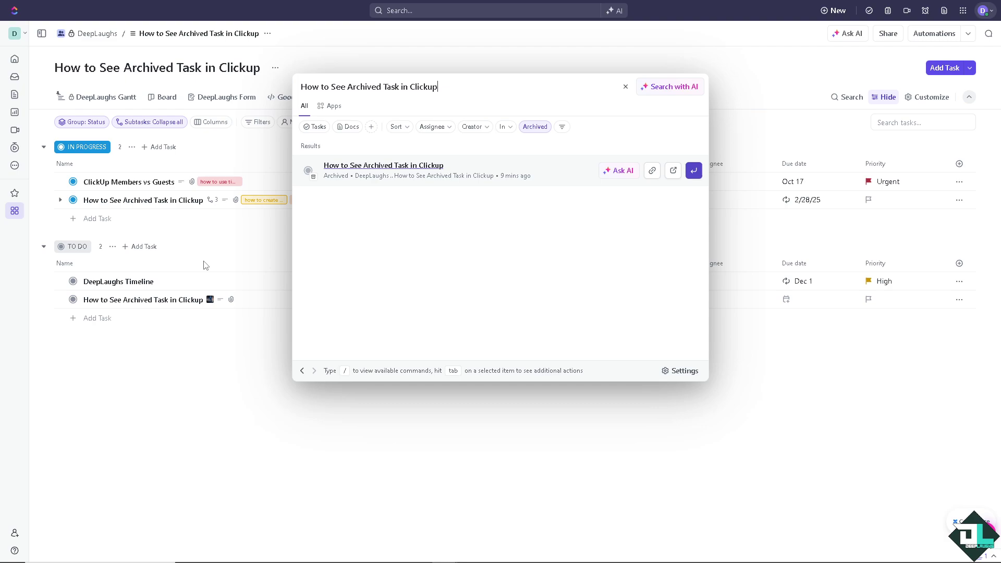
pyautogui.press('Return')
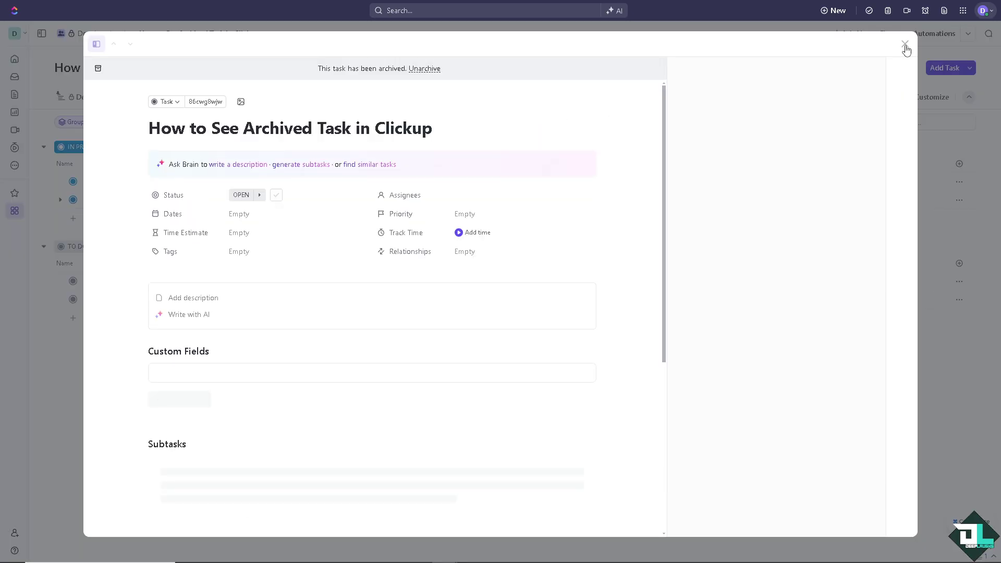
pyautogui.click(905, 44)
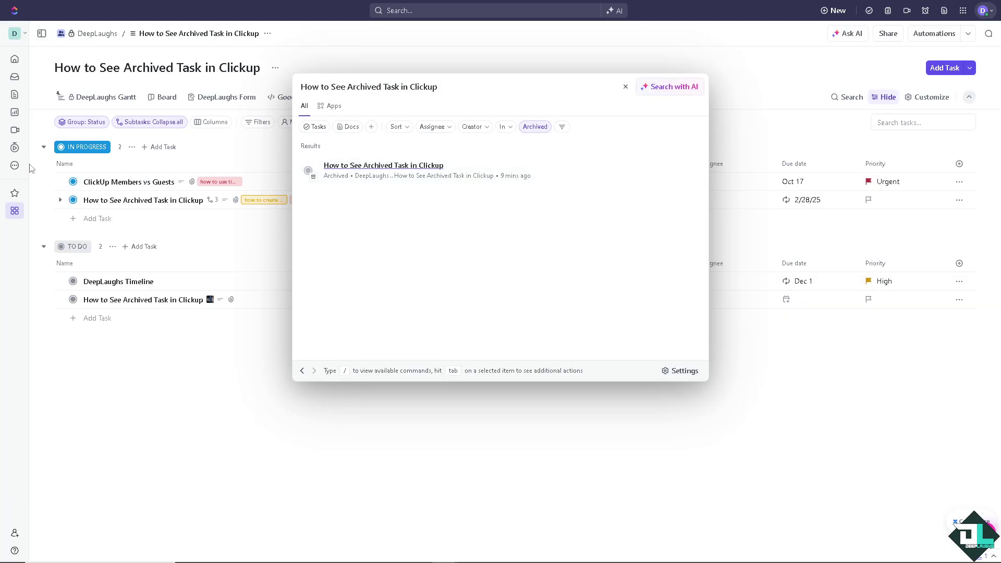
pyautogui.press('Escape')
pyautogui.click(15, 60)
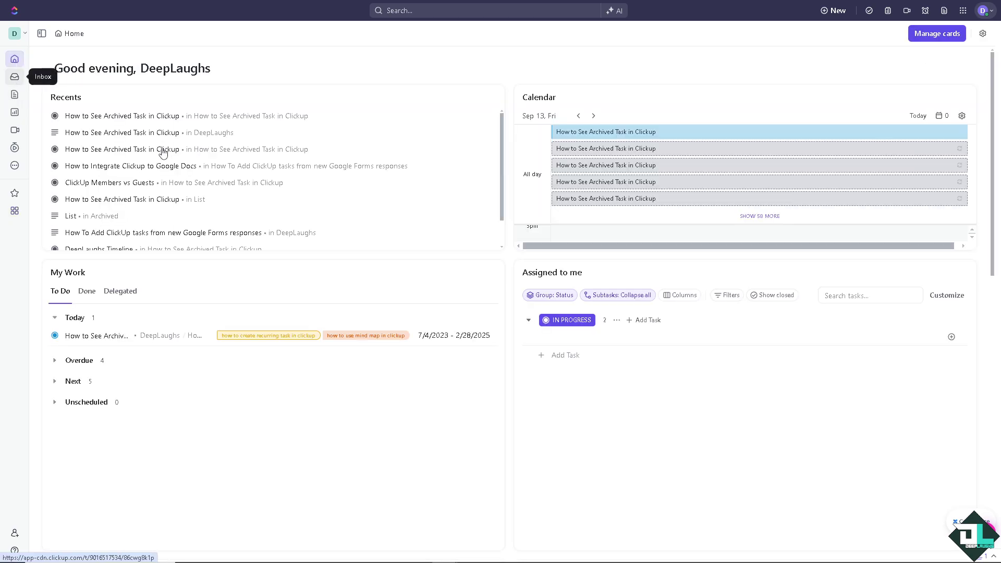
# Step: Preview the How to Integrate Clickup to Google Docs task and a recent item's link options
pyautogui.click(116, 167)
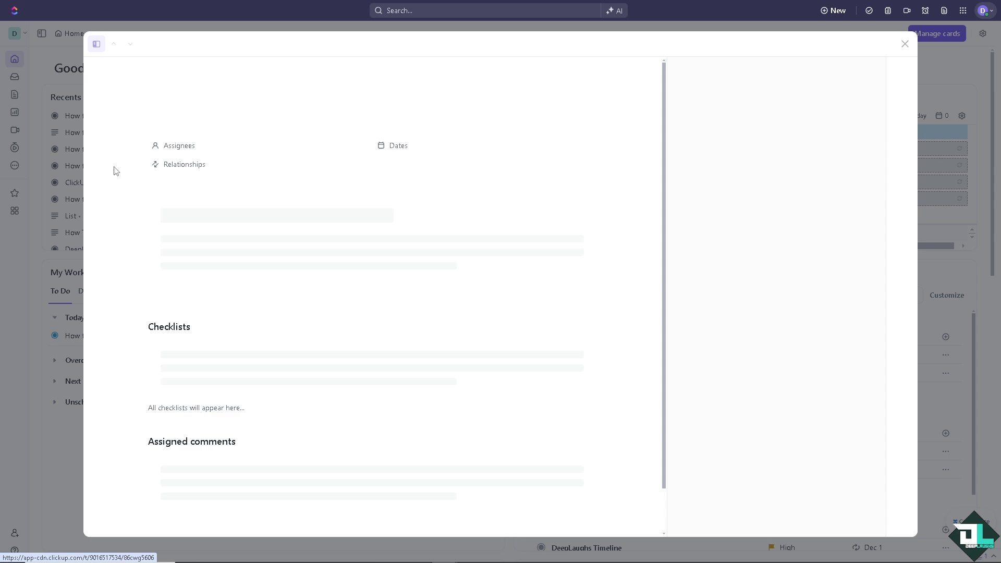
pyautogui.click(905, 43)
pyautogui.rightClick(104, 202)
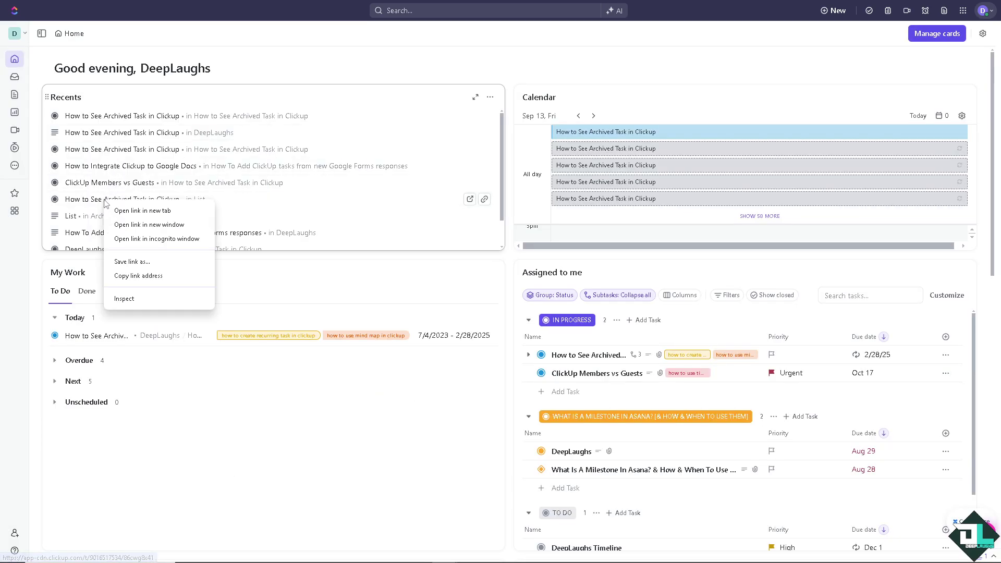
pyautogui.click(139, 416)
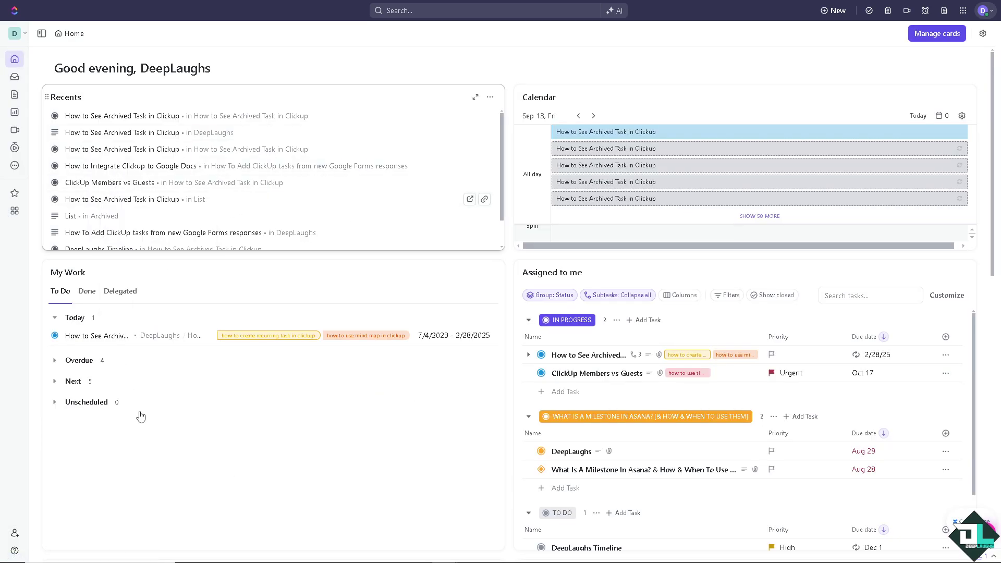
# Step: Archive the Google Docs task in the 'How To Add ClickUp tasks from new Google Forms responses' list
pyautogui.click(86, 237)
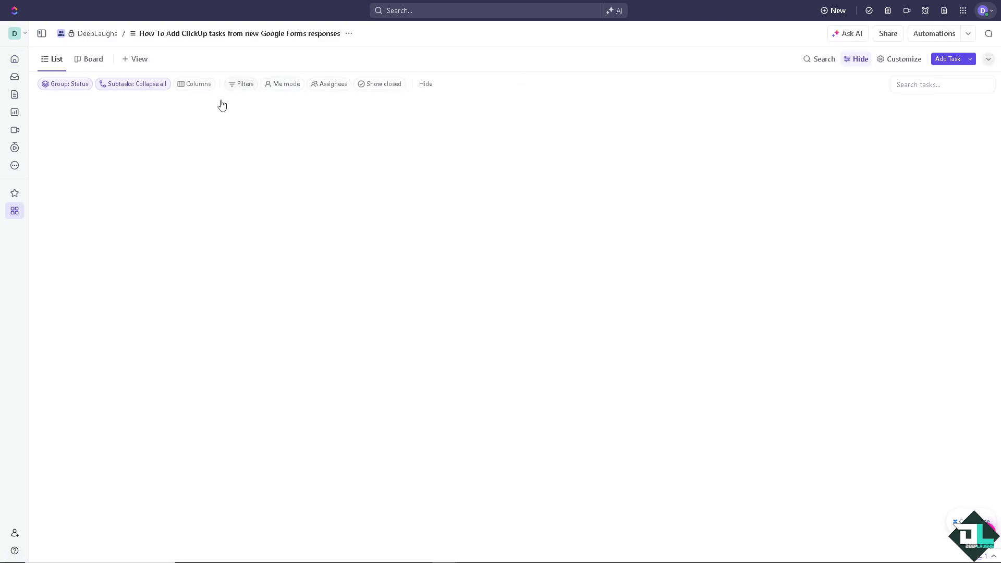
pyautogui.rightClick(155, 151)
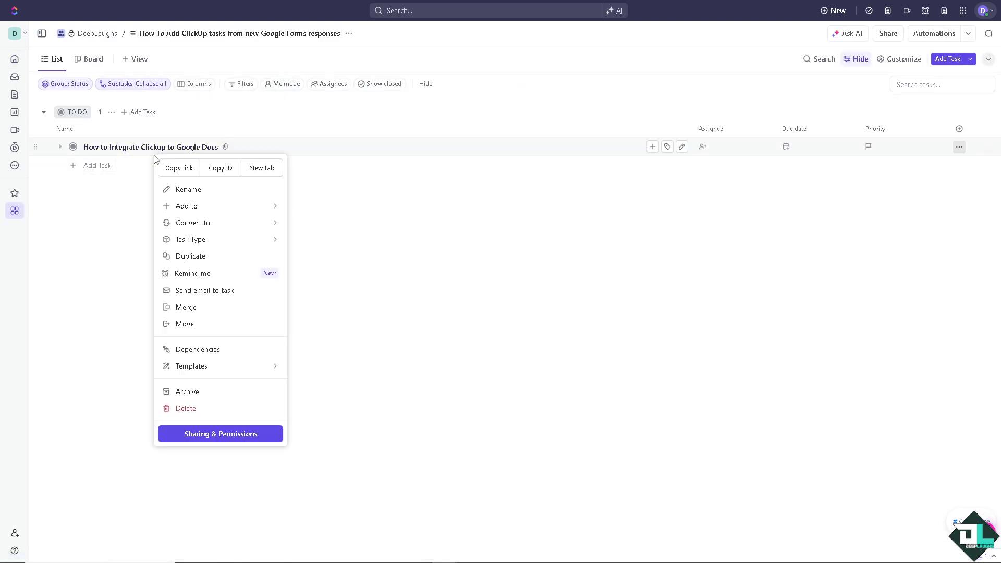
pyautogui.click(193, 395)
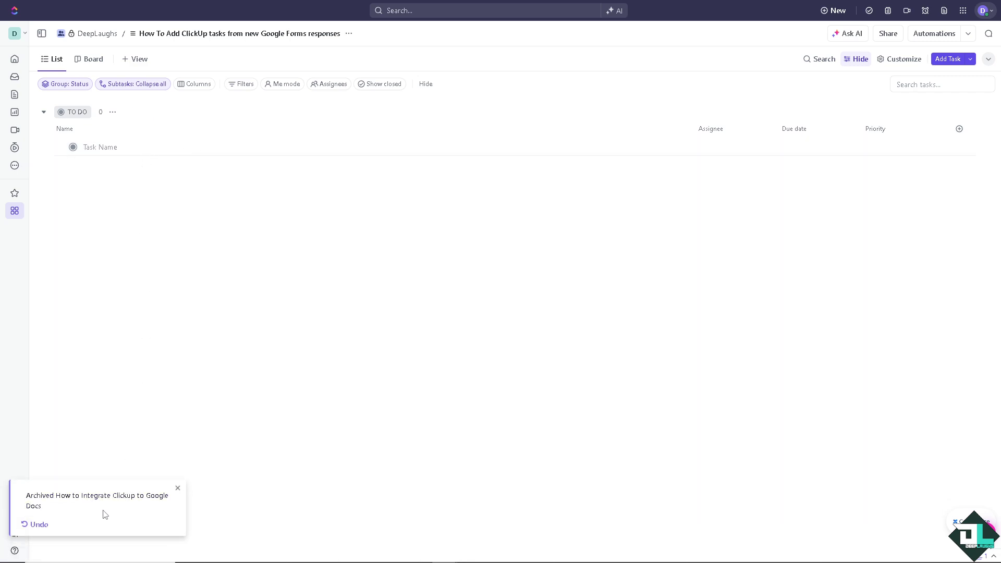
# Step: Search the workspace with the Archived filter, then dismiss the results back to the list
pyautogui.click(467, 11)
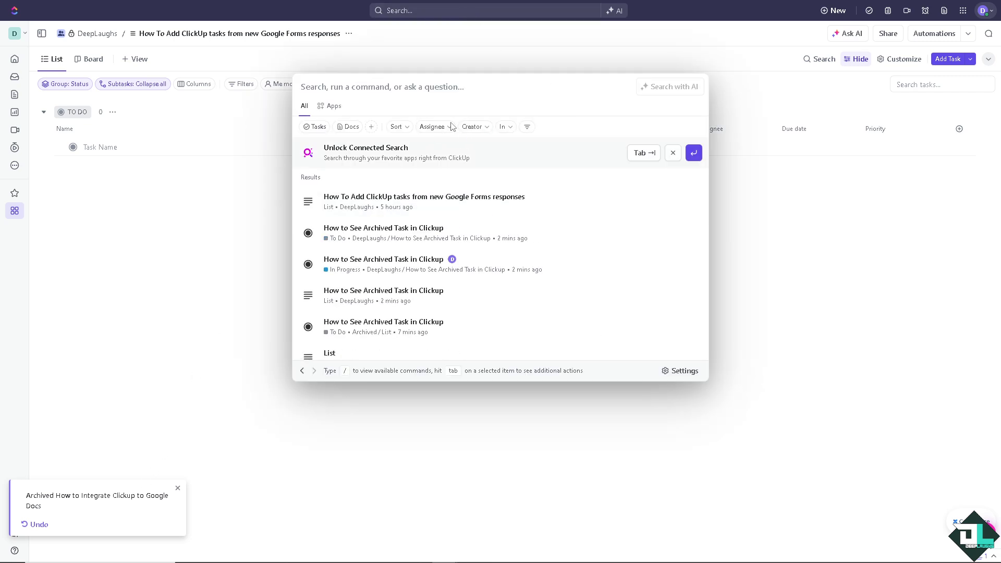
pyautogui.click(527, 127)
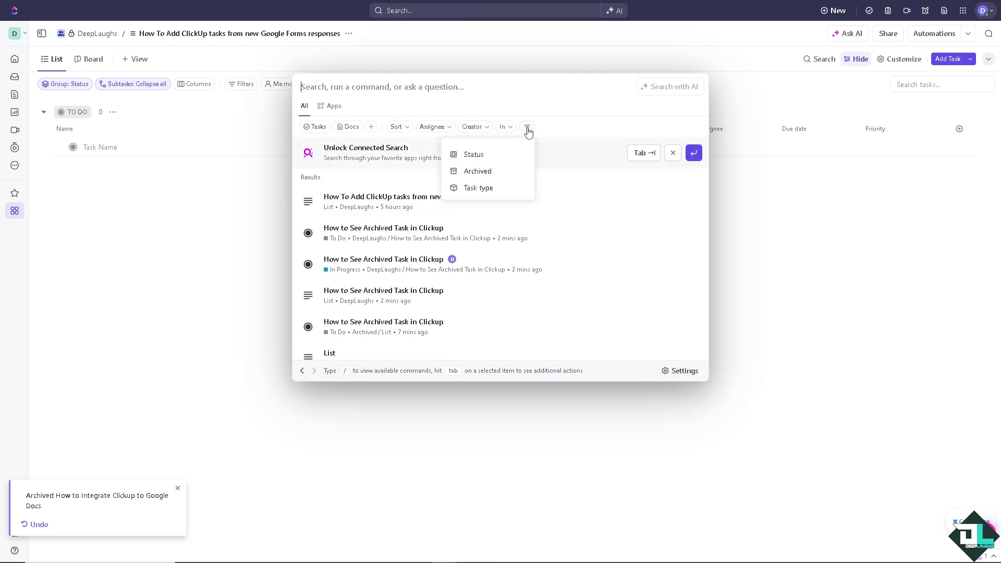
pyautogui.click(490, 180)
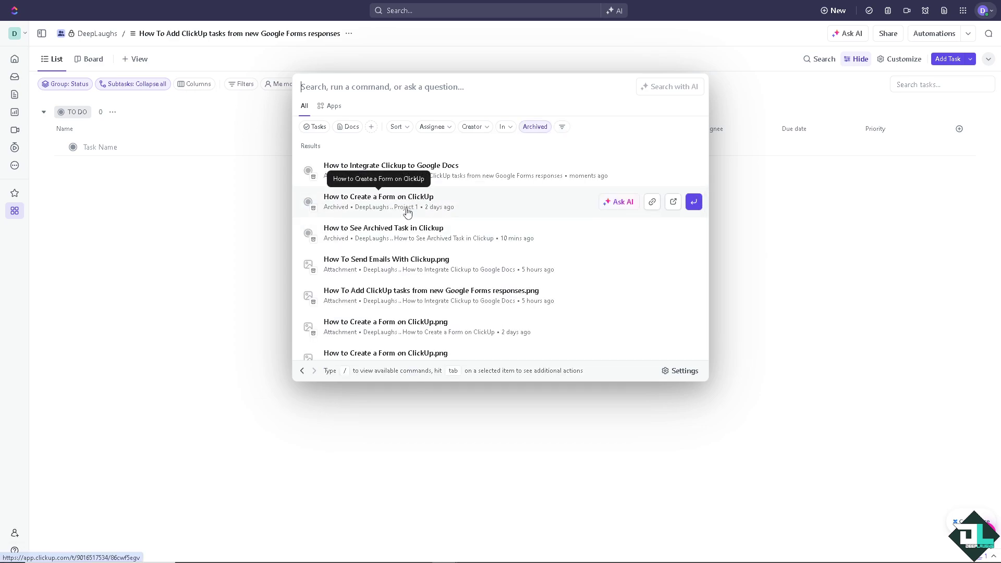
pyautogui.click(160, 219)
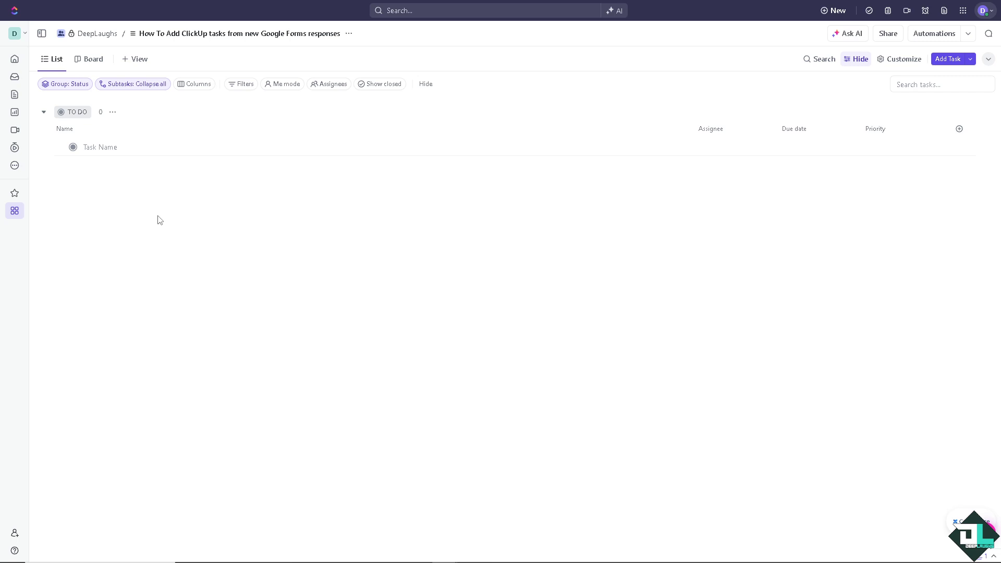
# Step: Go to the workspace settings' Spaces page
pyautogui.click(26, 35)
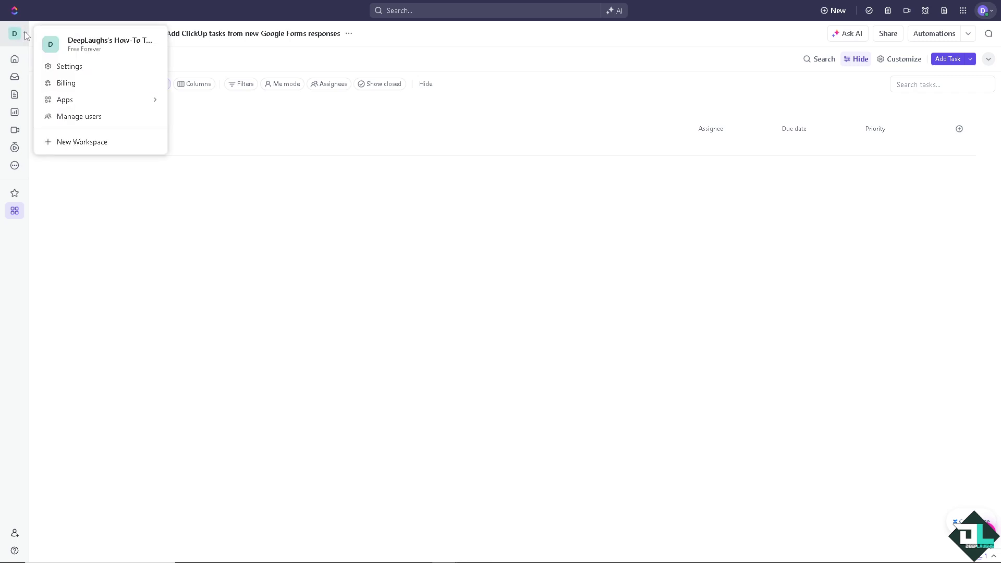
pyautogui.click(89, 69)
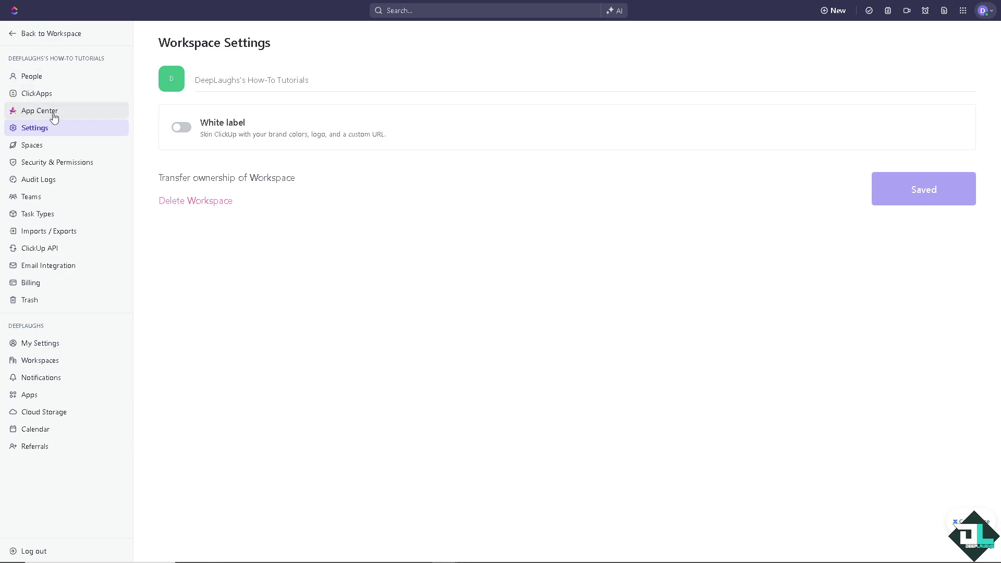
pyautogui.click(37, 150)
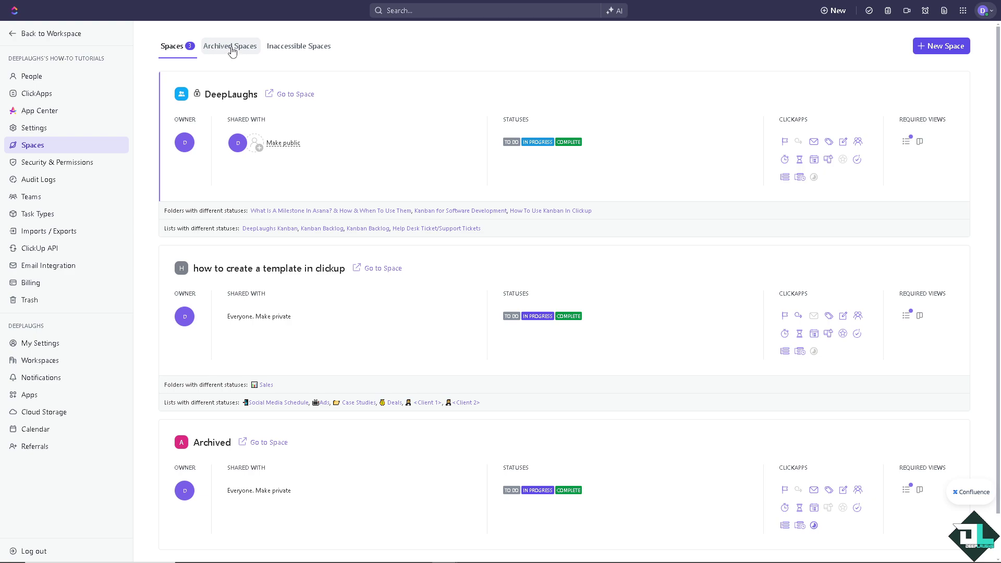
# Step: Check Archived Spaces, return to active spaces, and close the Archived space's name editor unchanged
pyautogui.click(230, 51)
pyautogui.click(179, 49)
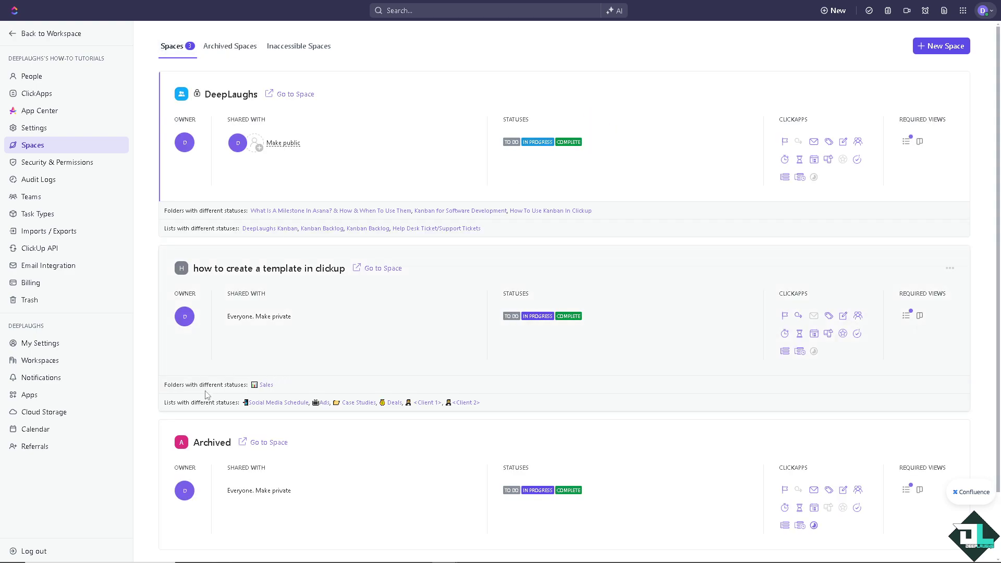
pyautogui.moveTo(195, 446); pyautogui.dragTo(231, 447)
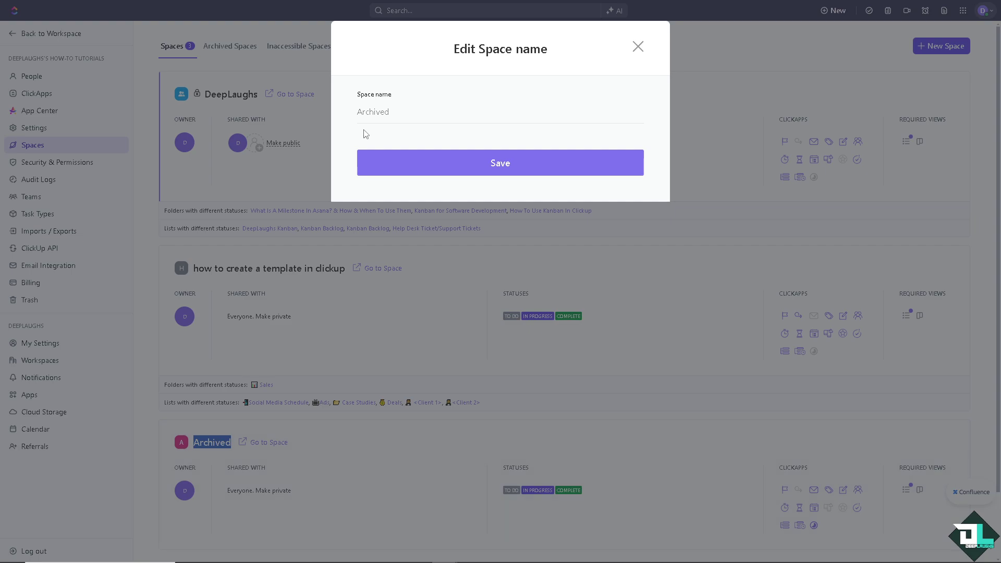
pyautogui.click(637, 48)
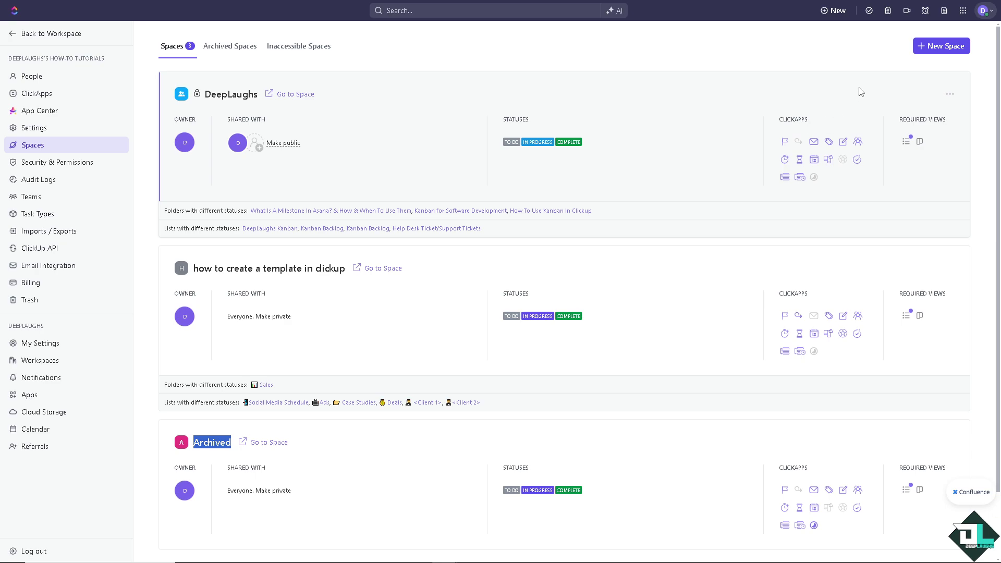
pyautogui.moveTo(1, 4)
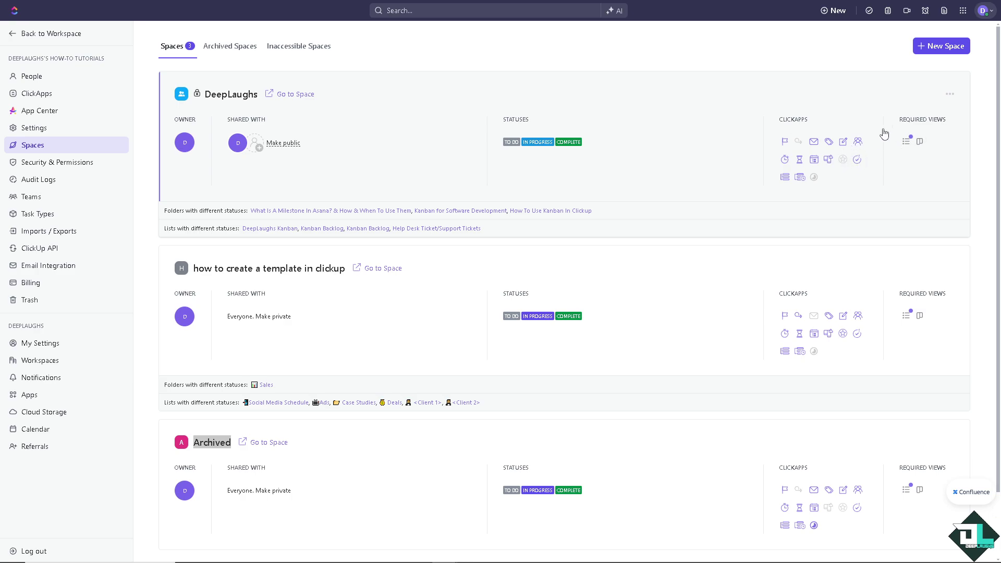
# Step: Search the Help Center for 'How to See Archived Task in Clickup' and choose Contact Us
pyautogui.click(982, 14)
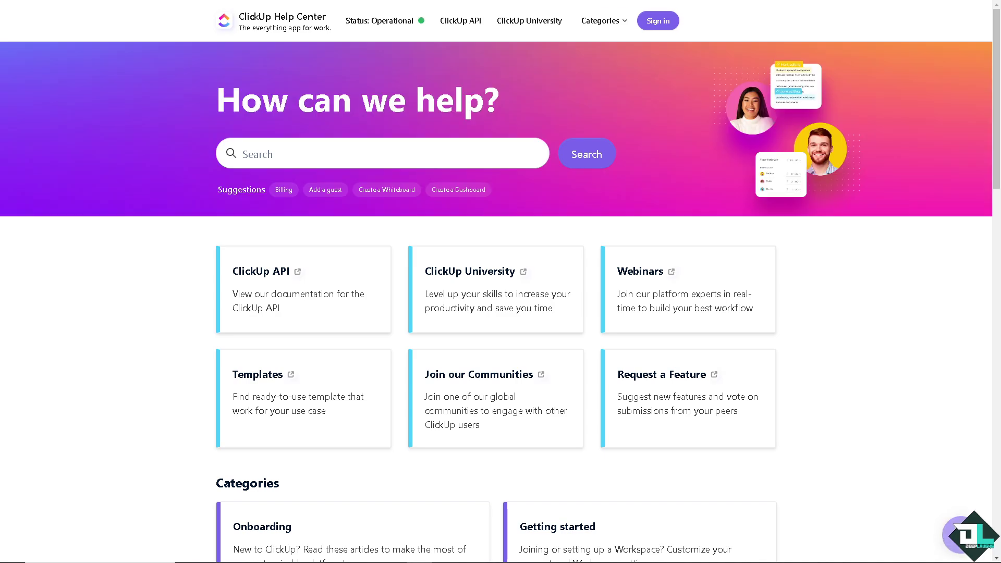
pyautogui.click(311, 154)
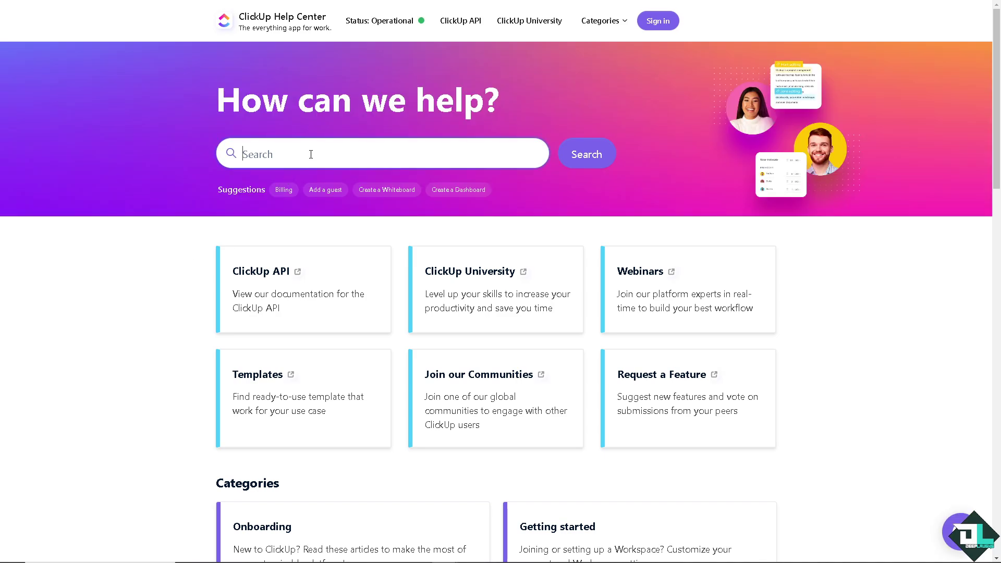
pyautogui.write('How to See Archived Task in Clickup')
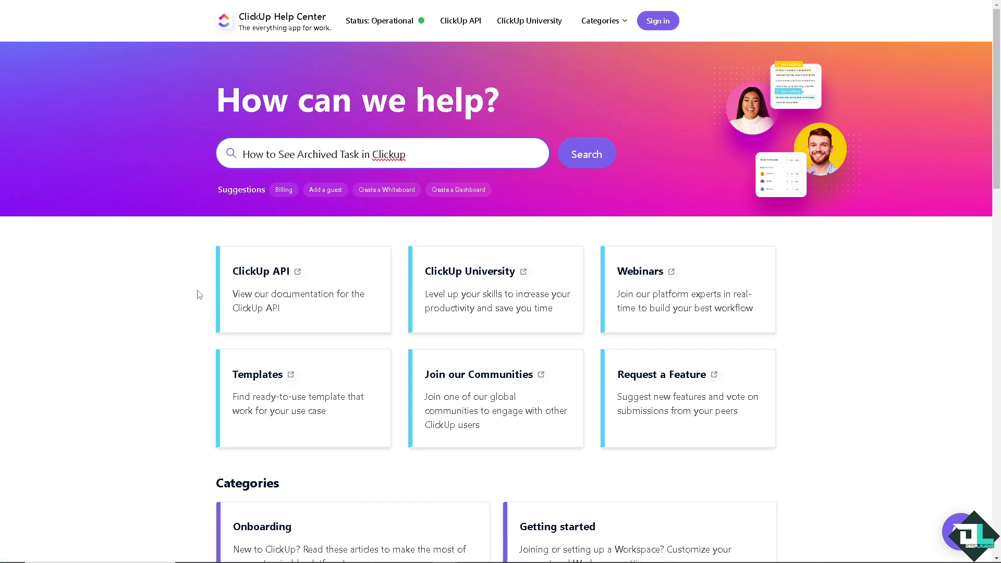
pyautogui.scroll(-4, 773, 397)
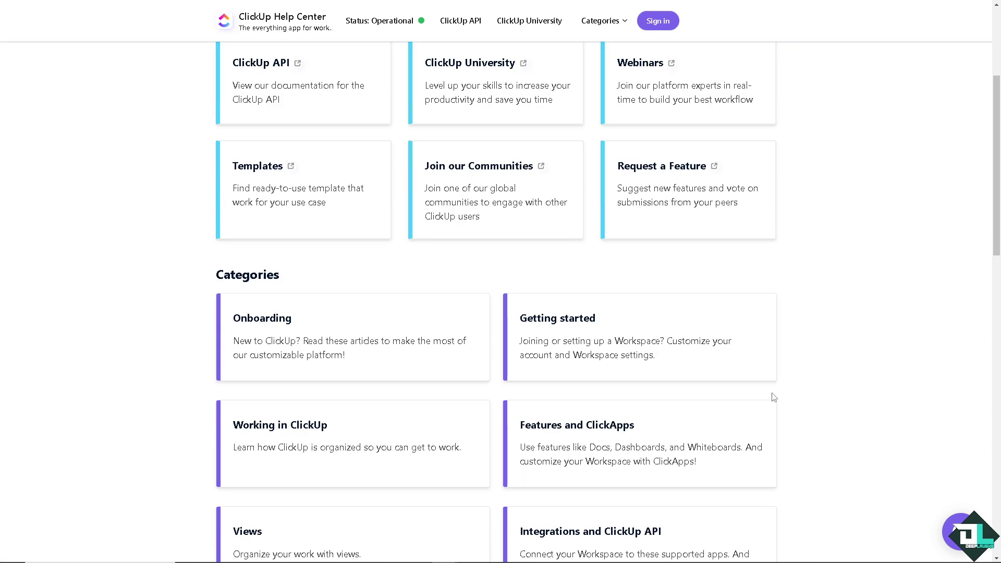
pyautogui.scroll(-15, 773, 397)
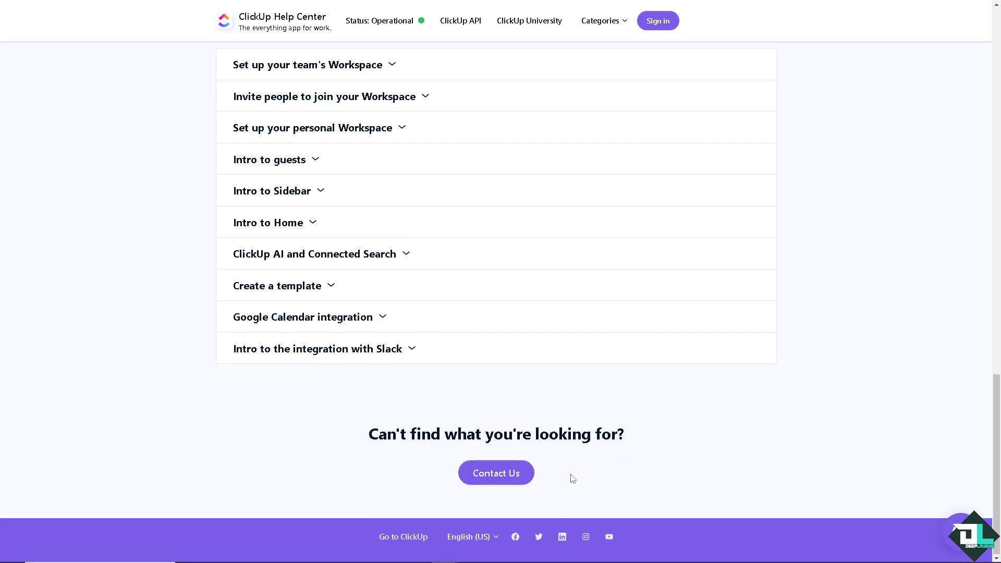
pyautogui.click(505, 477)
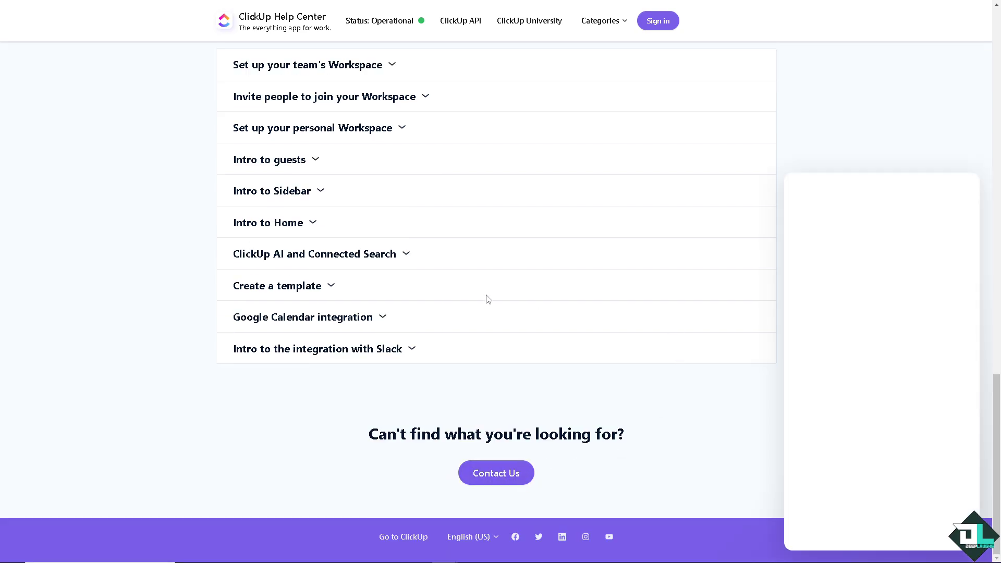
# Step: Paste the archived-task question into the ClickUp Support chat
pyautogui.scroll(2, 488, 300)
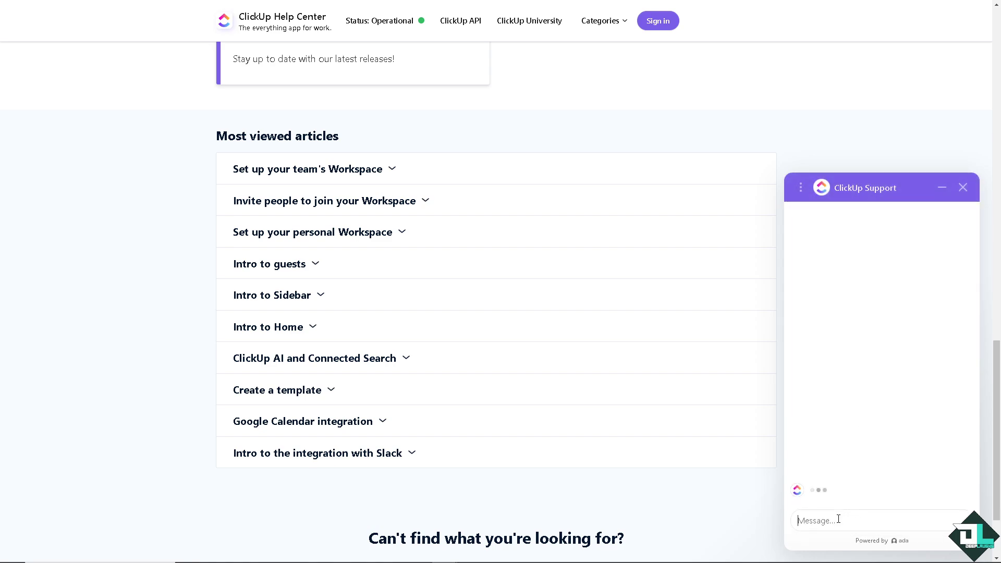
pyautogui.write('How to Use Archived task in ClickUp')
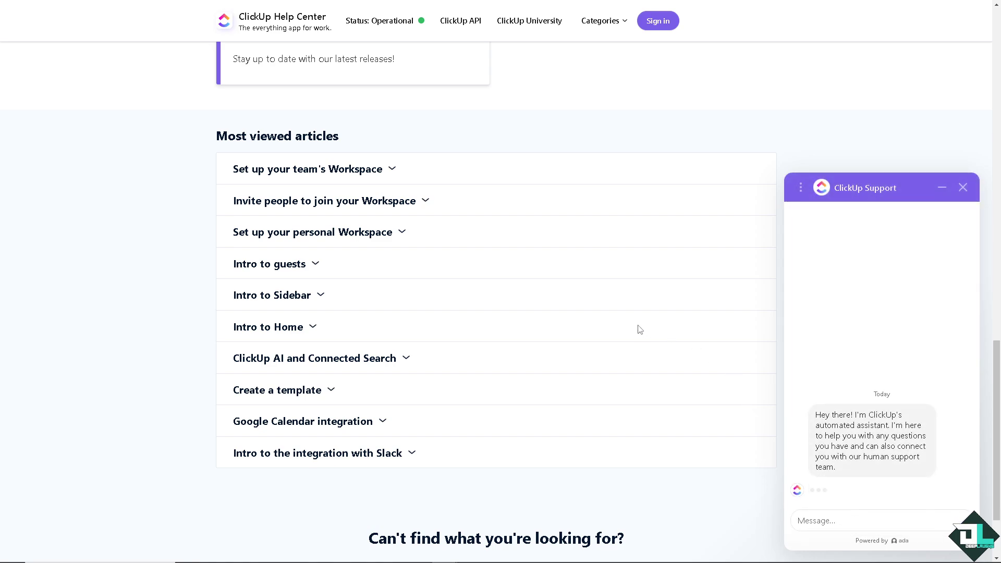